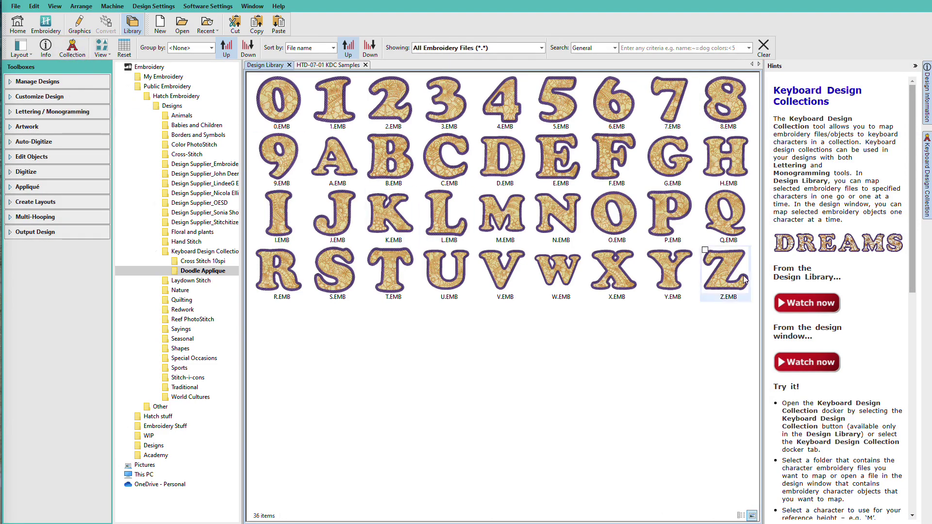
Scroll through the Hints panel on Keyboard Design Collections beside the 36 Doodle Applique designs
left_click_drag(912, 253, 902, 179)
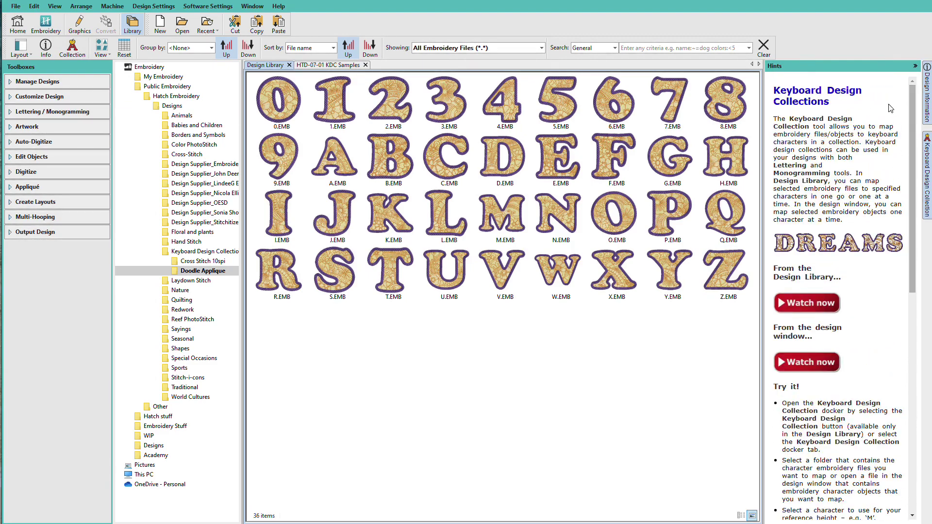
Collapse the Hints panel and show the collection tools, keeping Amethyst 25mm_ST as the current collection
left_click(915, 67)
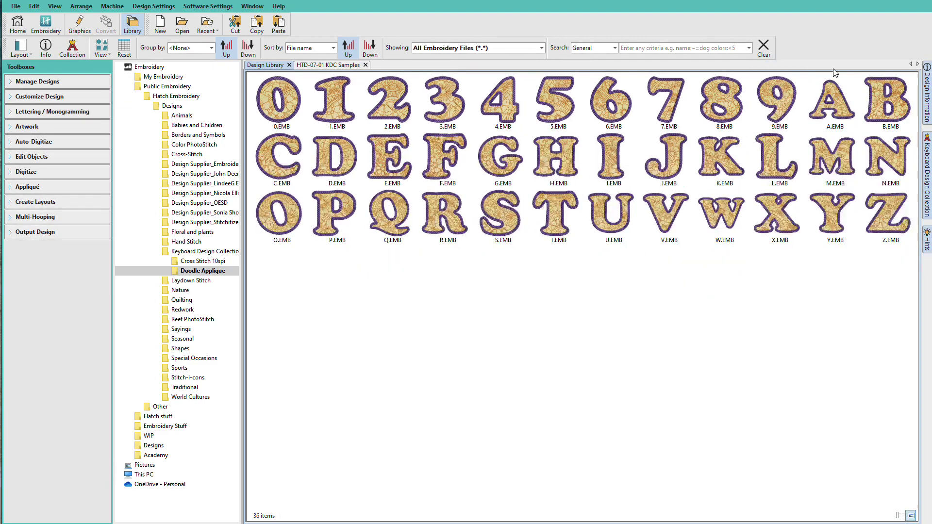
left_click(74, 51)
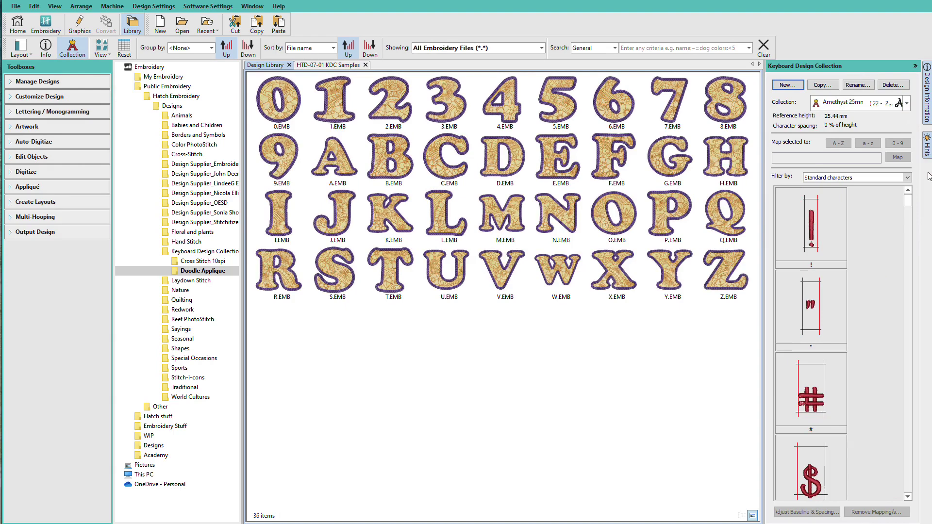
left_click(907, 104)
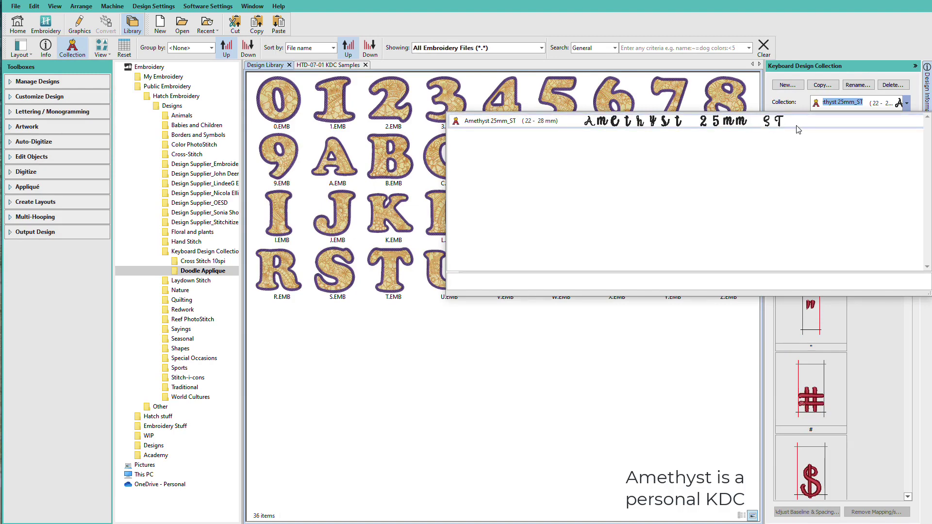
left_click(796, 125)
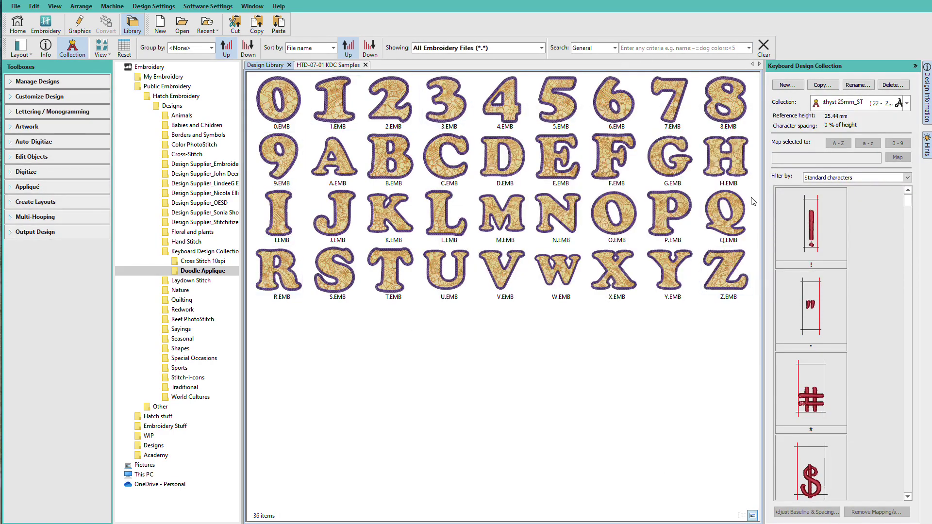
mouse_move(736, 212)
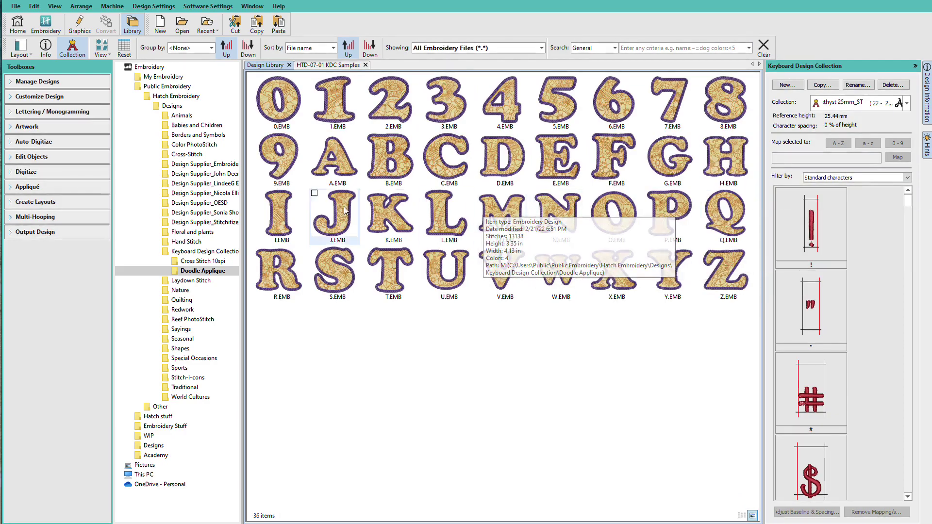
Open A.EMB, switch to plain stitch view, and check its stitch start and thread colours
left_click(334, 159)
double_click(334, 159)
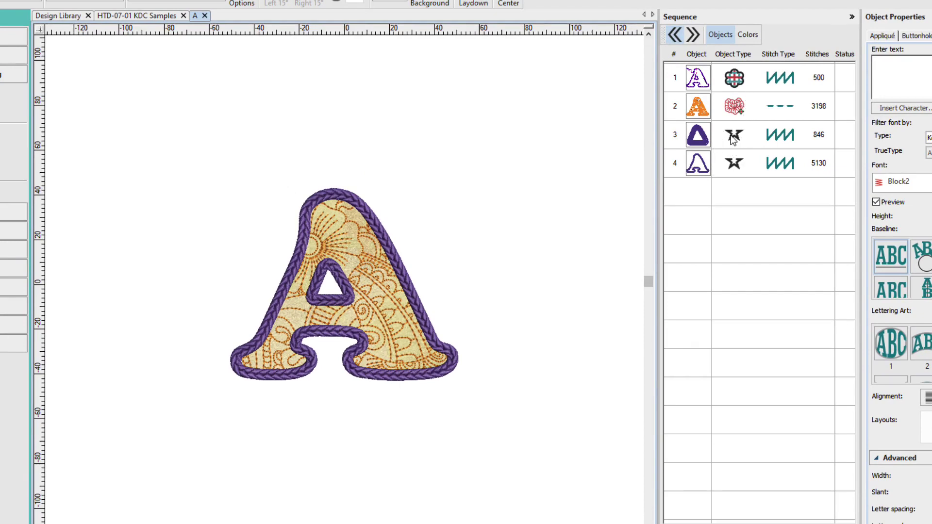
key("t")
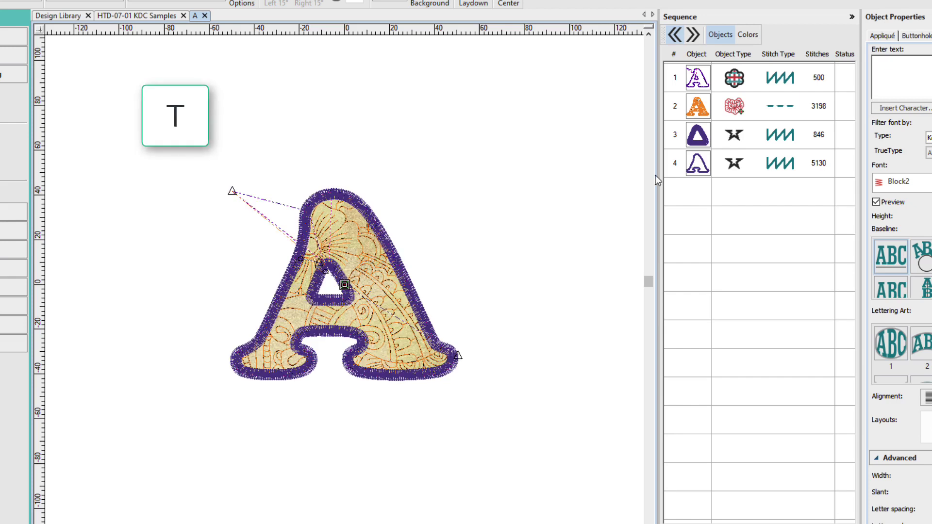
left_click(232, 191)
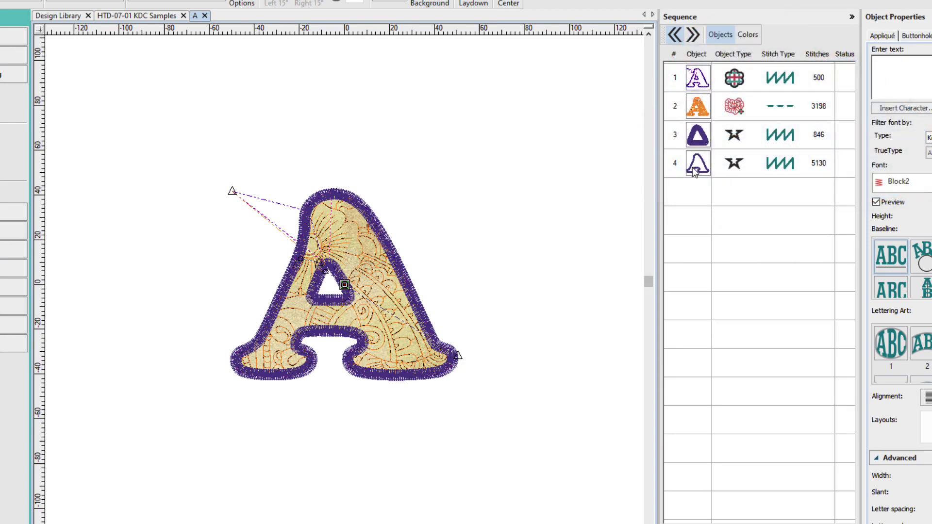
left_click(748, 35)
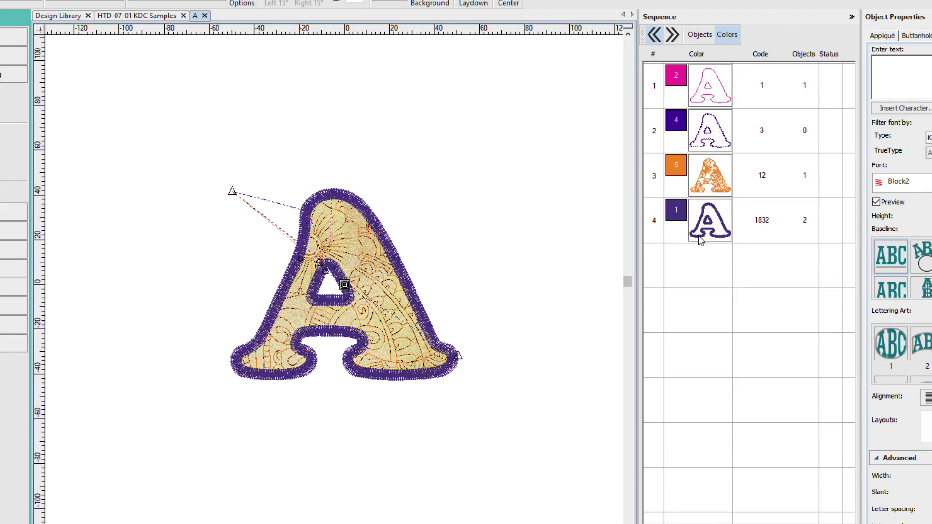
left_click(465, 273)
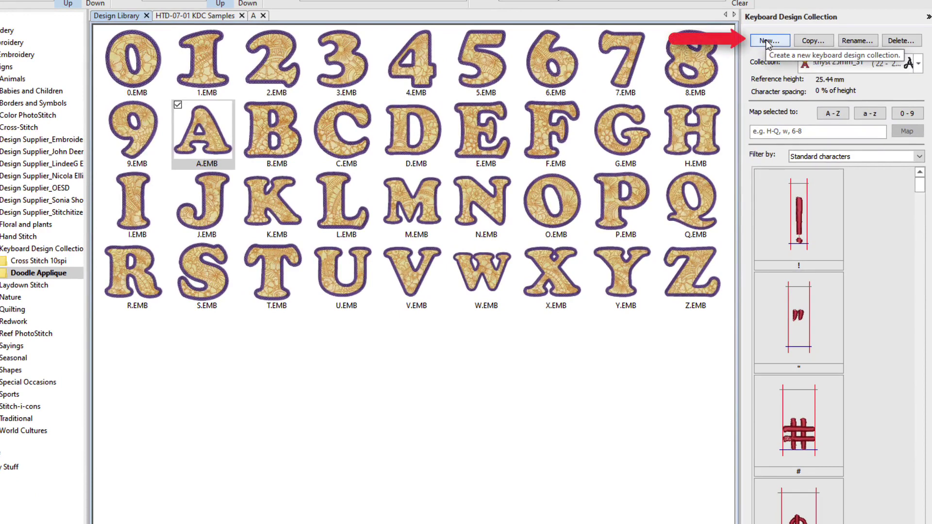
Create collection 'Doodle Applique' from A's 85.38 mm height, 10% spacing, 70–100 mm range
left_click(768, 41)
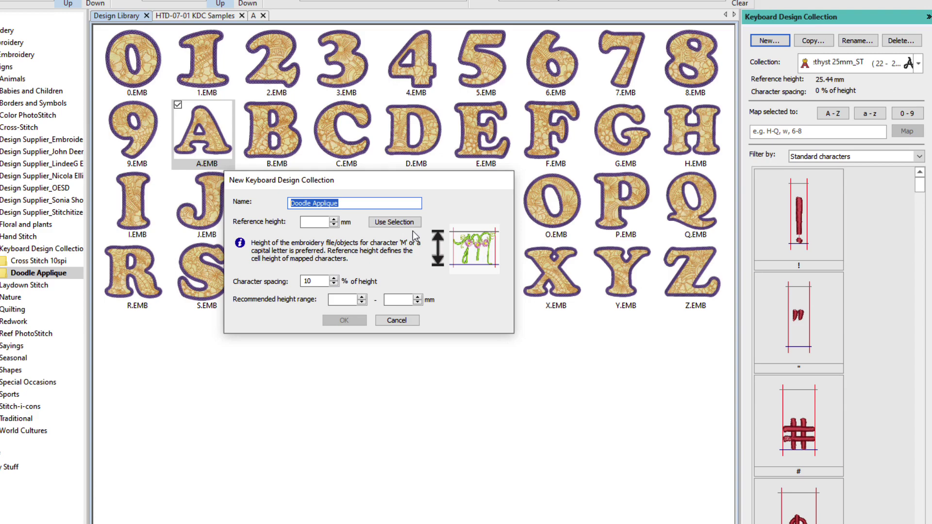
left_click(399, 225)
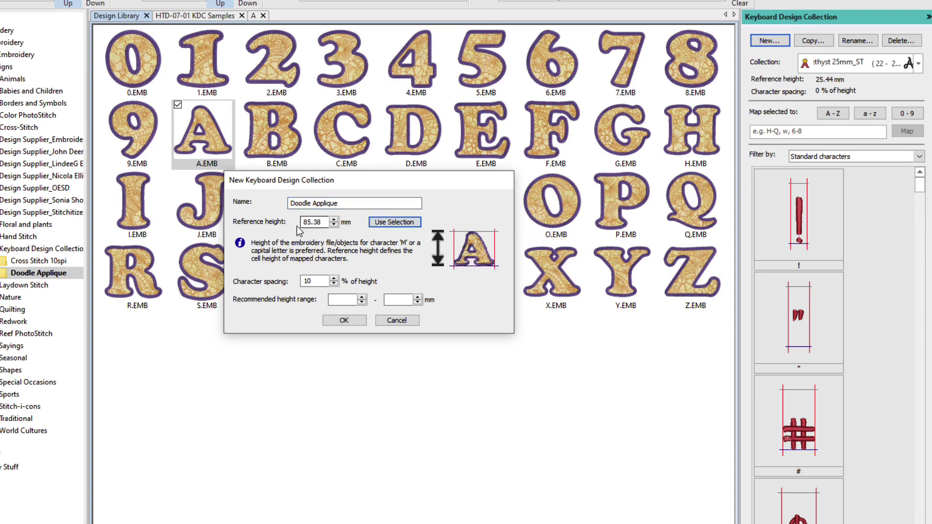
left_click(308, 281)
left_click(352, 298)
left_click(352, 298)
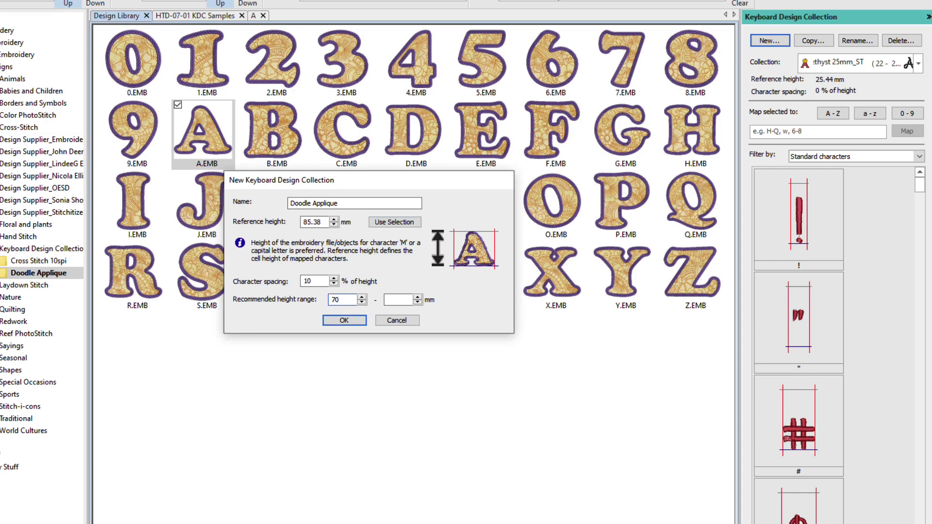
left_click(398, 300)
type("100")
left_click(344, 322)
left_click(404, 301)
left_click(344, 300)
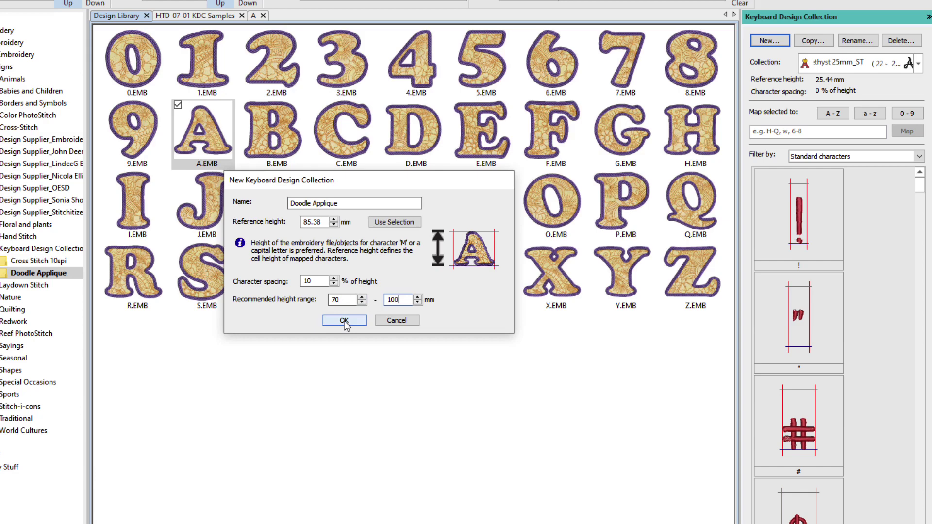
left_click(344, 321)
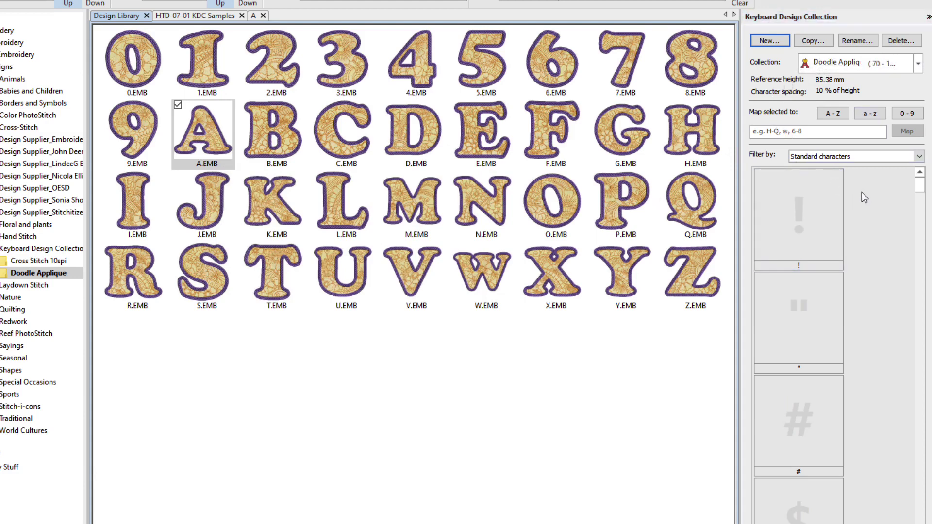
Filter the collection's character list to show only uppercase letters
mouse_move(921, 187)
left_mouse_down()
mouse_move(922, 245)
mouse_move(921, 181)
left_mouse_up()
left_click(920, 156)
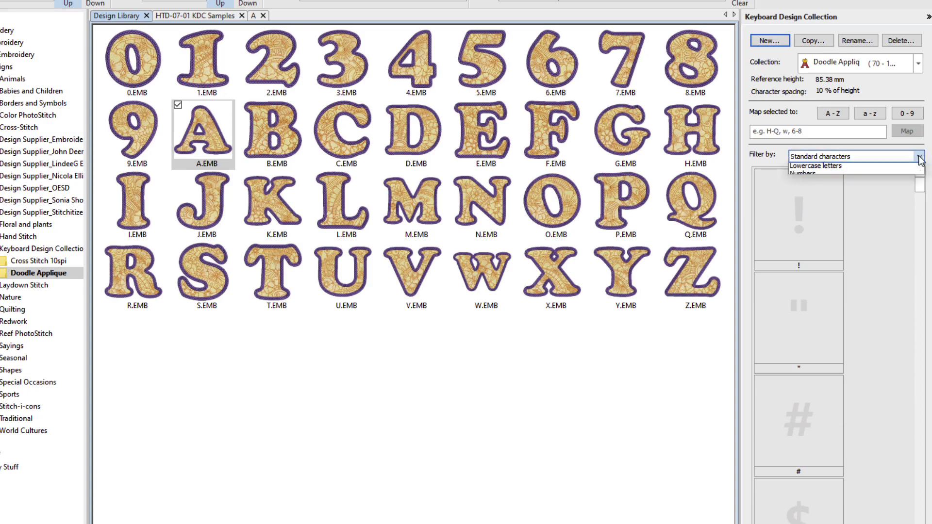
left_click(893, 185)
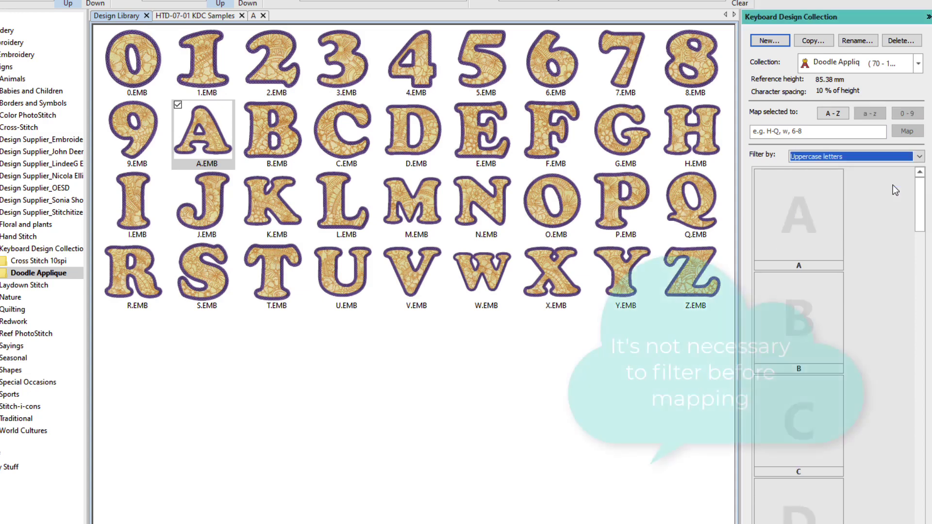
left_click_drag(923, 224, 919, 204)
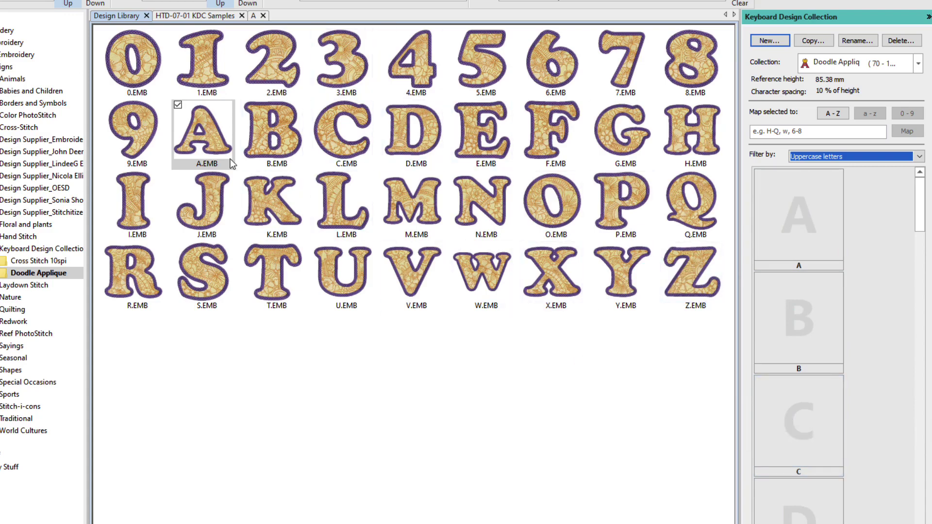
Select A.EMB through Z.EMB and map them to the characters A–Z
mouse_move(204, 158)
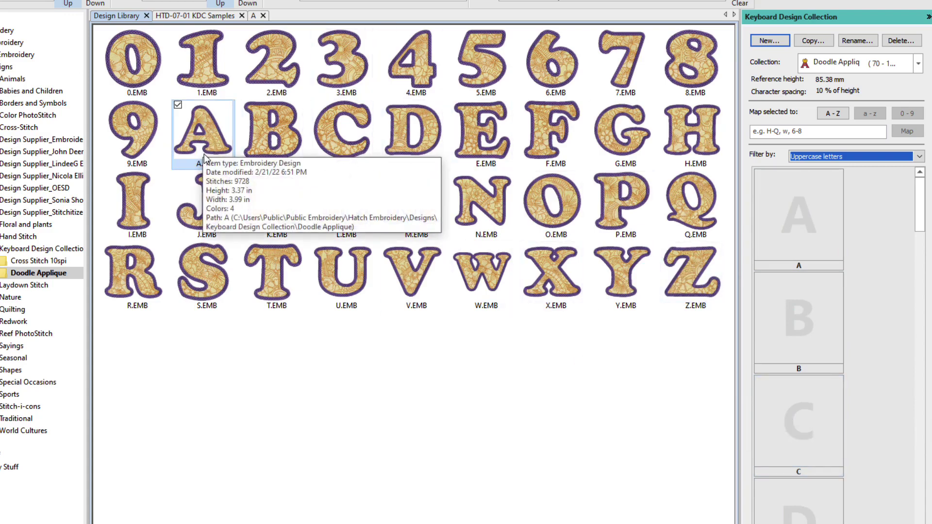
left_click(208, 136)
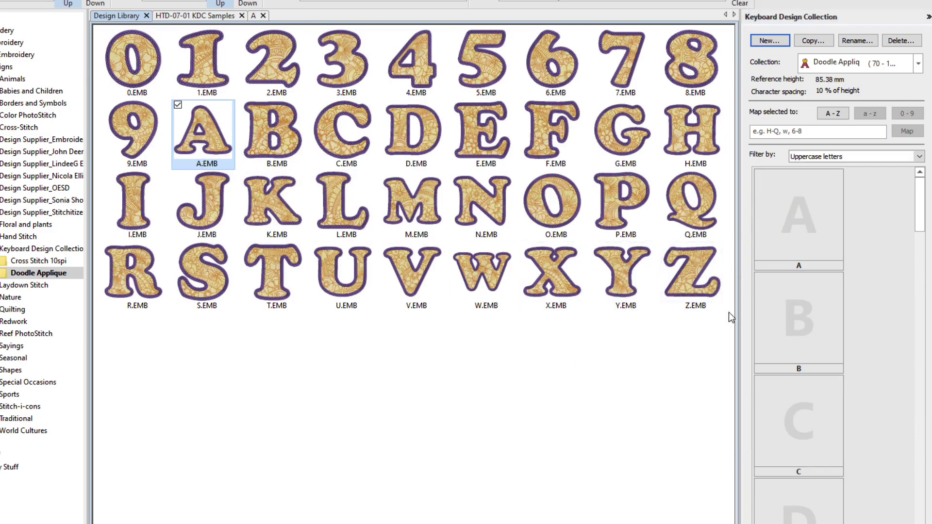
left_click(689, 281, "shift")
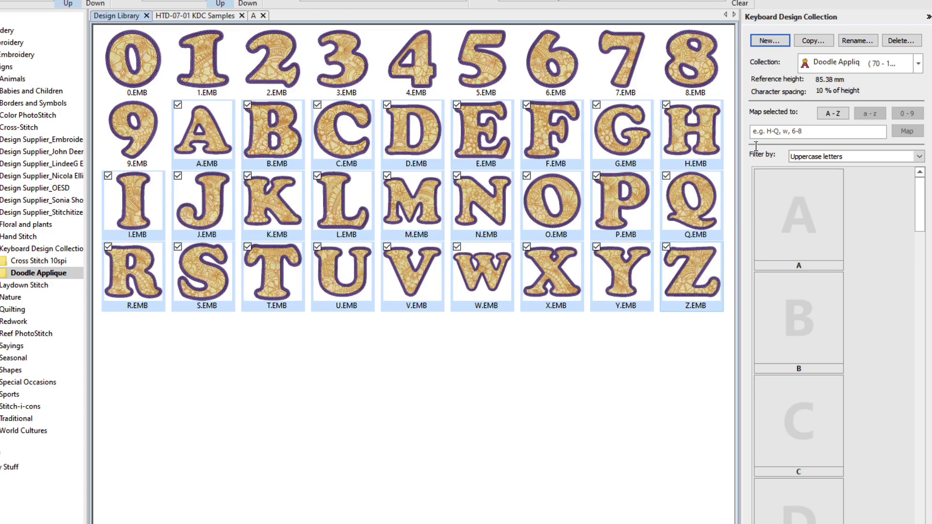
left_click(828, 116)
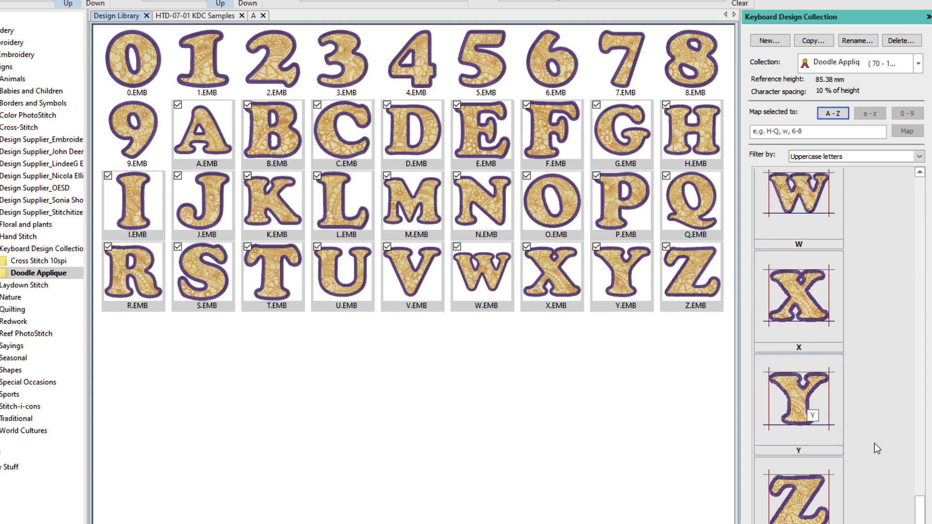
Select 0.EMB through 9.EMB and map them to the digits 0–9 under Standard characters
left_click(141, 75)
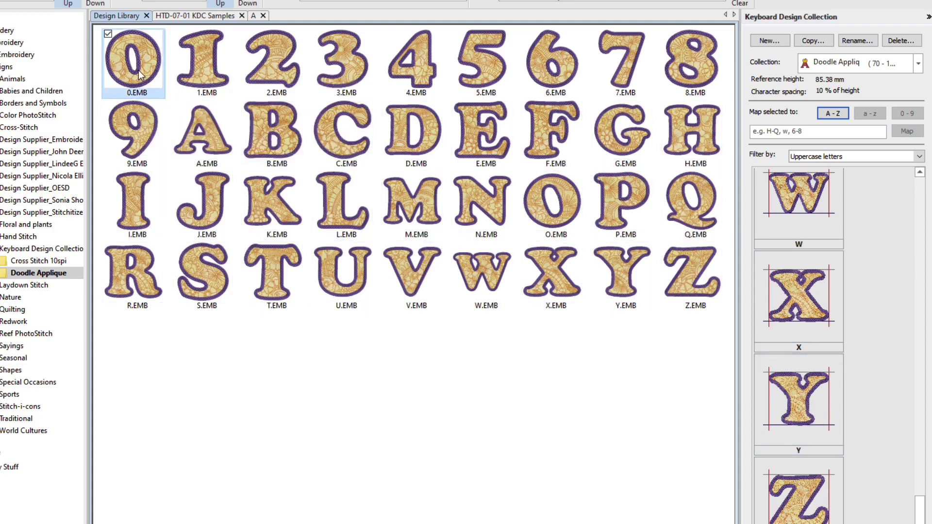
left_click(130, 143, "shift")
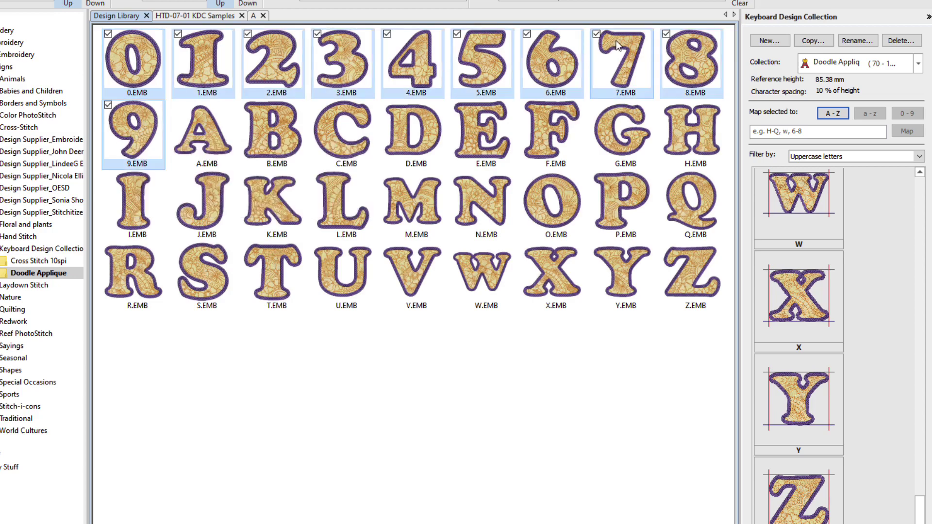
left_click(919, 156)
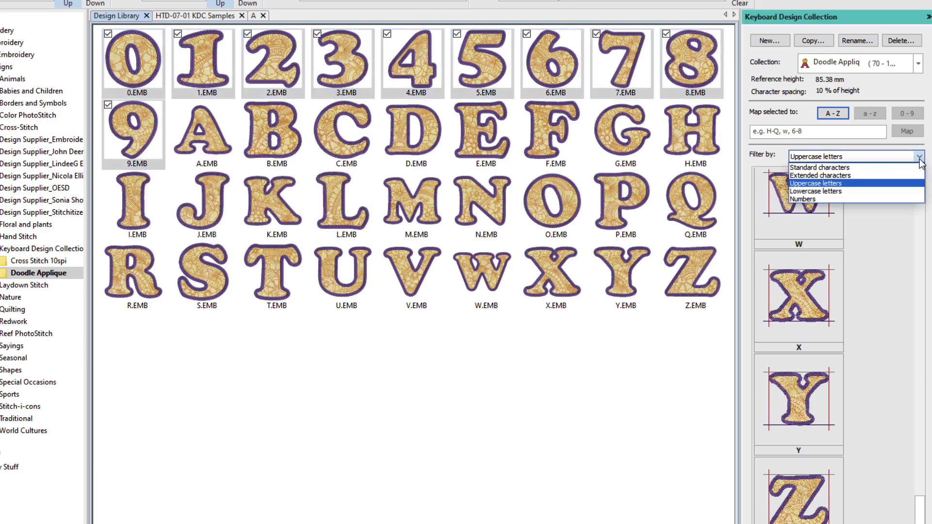
left_click(893, 167)
left_click(908, 113)
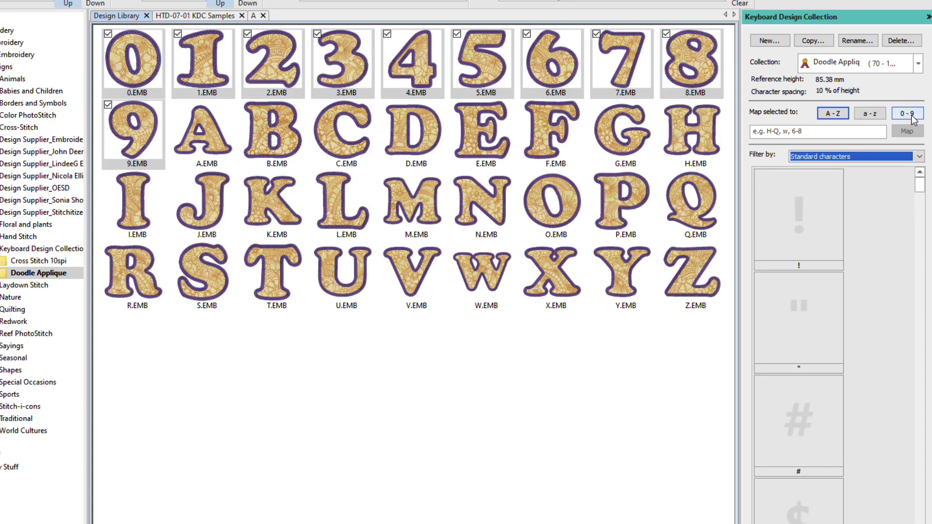
left_click(908, 130)
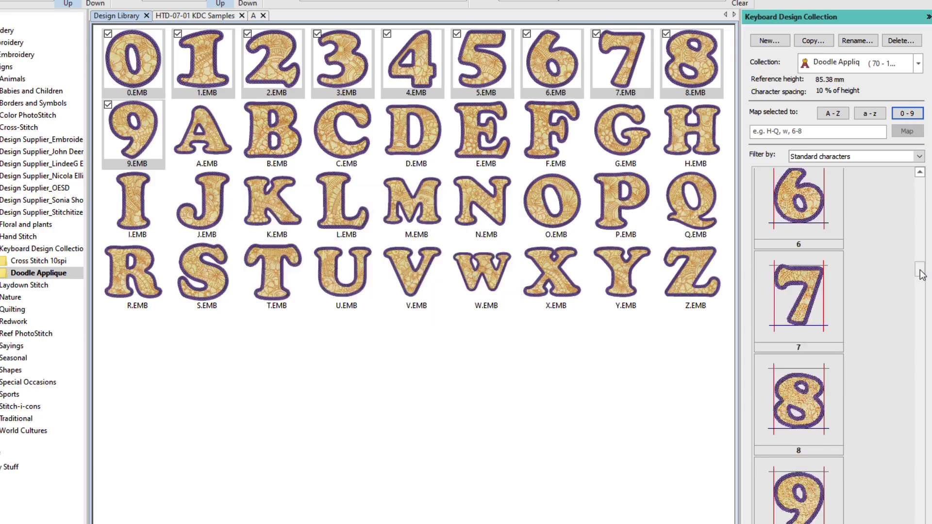
mouse_move(921, 272)
left_mouse_down()
mouse_move(928, 190)
mouse_move(922, 287)
left_mouse_up()
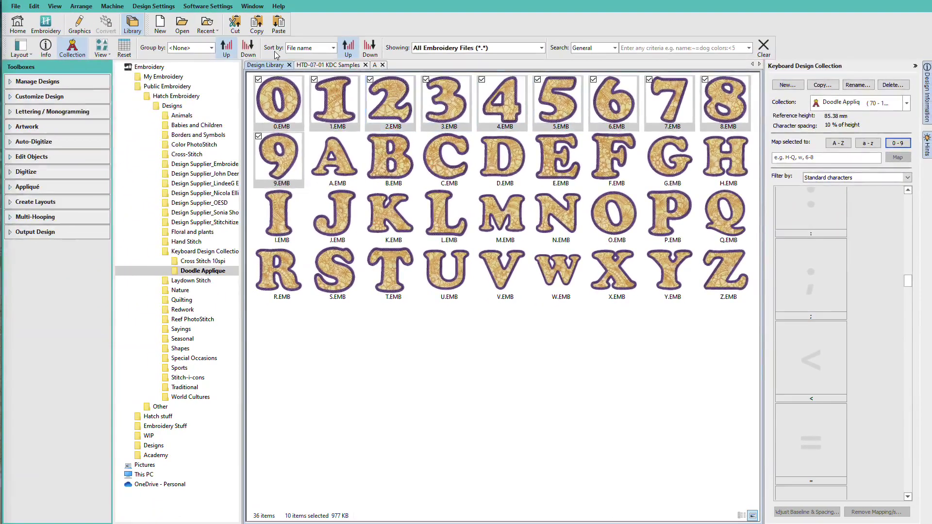
Start a new design and choose Doodle Applique as its lettering font
left_click(160, 25)
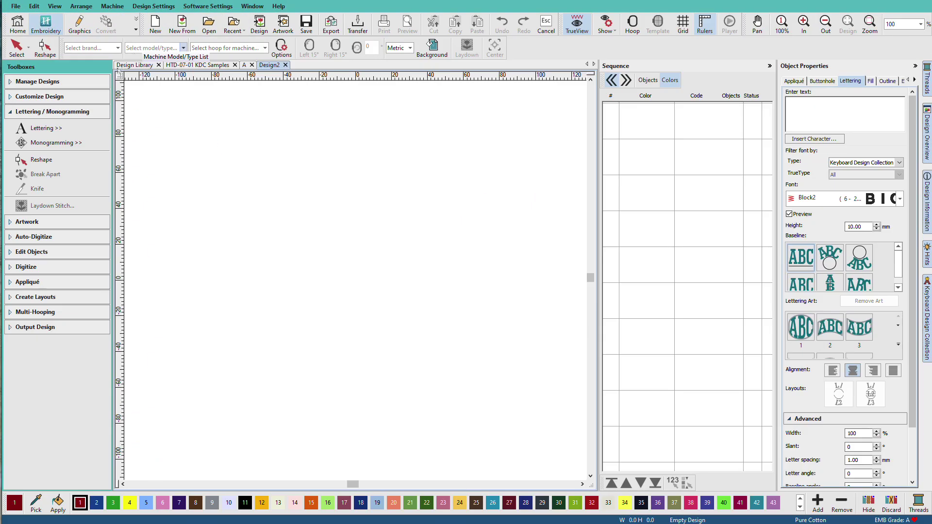
left_click(900, 199)
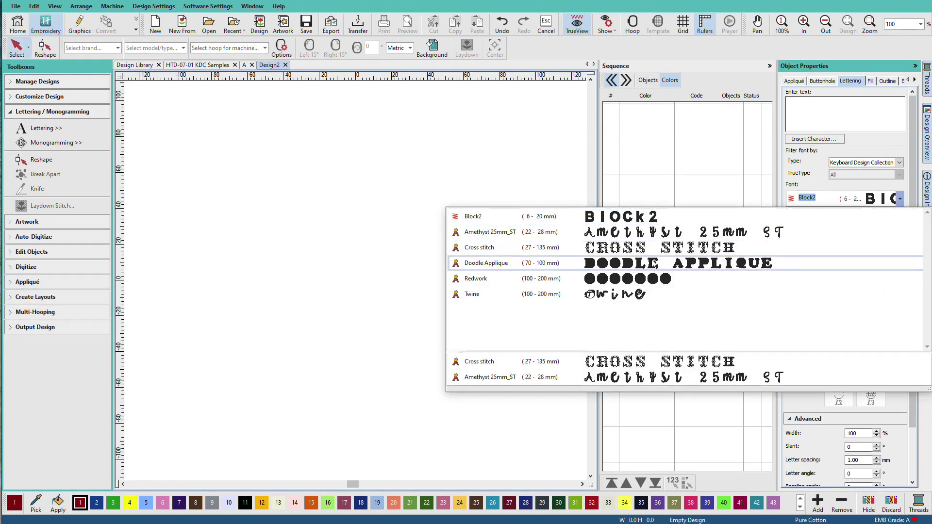
left_click(651, 263)
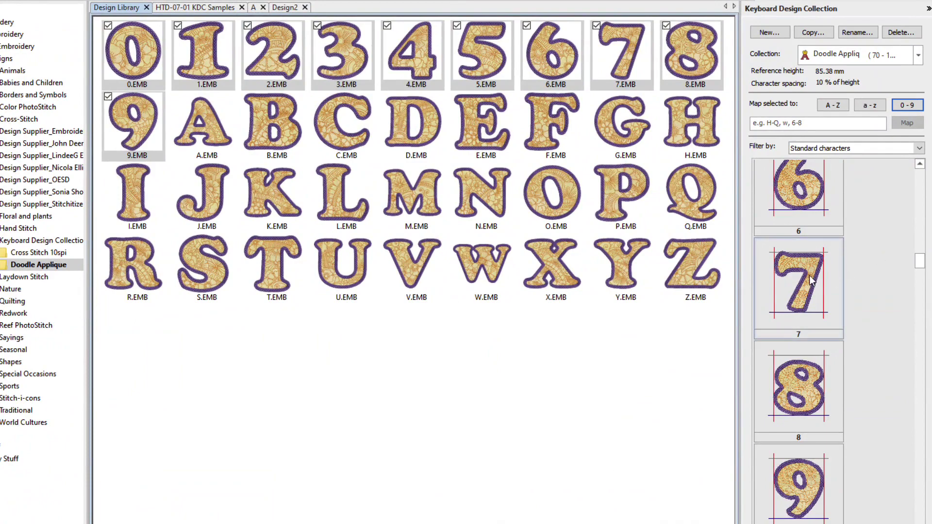
left_click(824, 282)
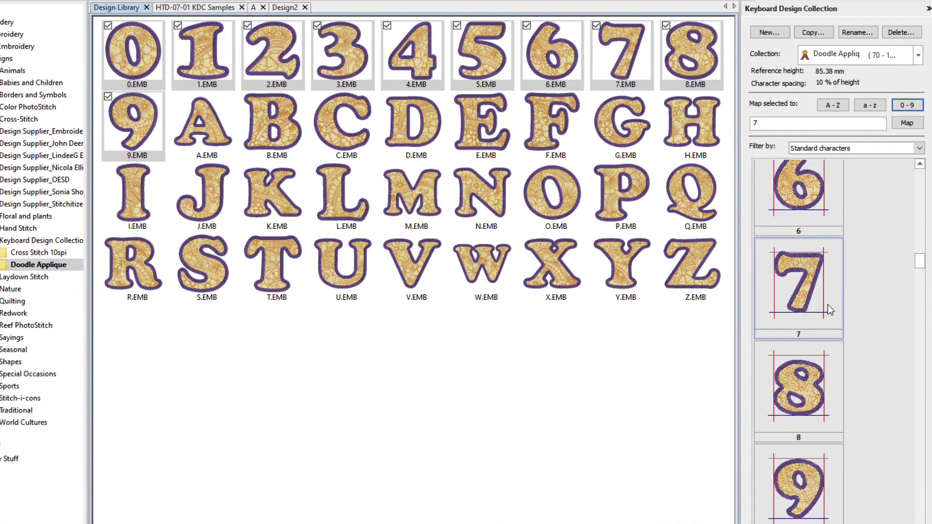
left_click(488, 347)
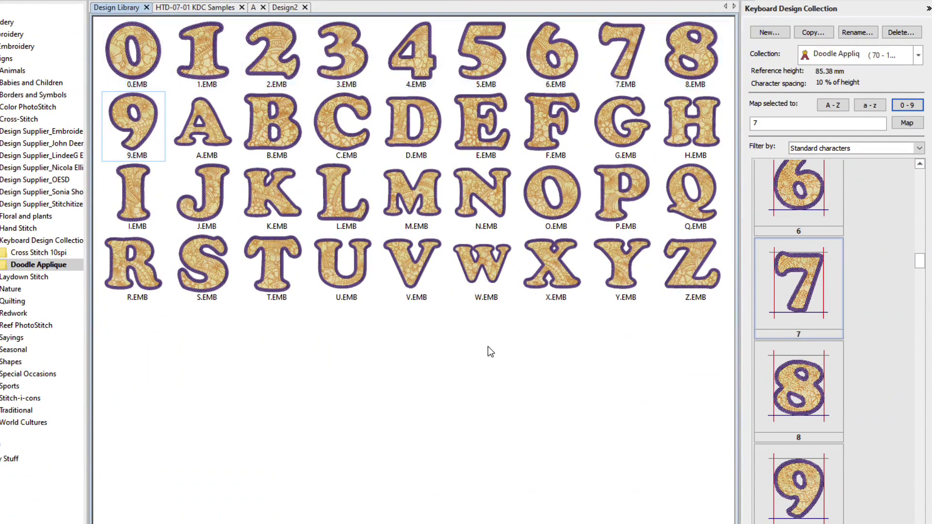
left_click(618, 32)
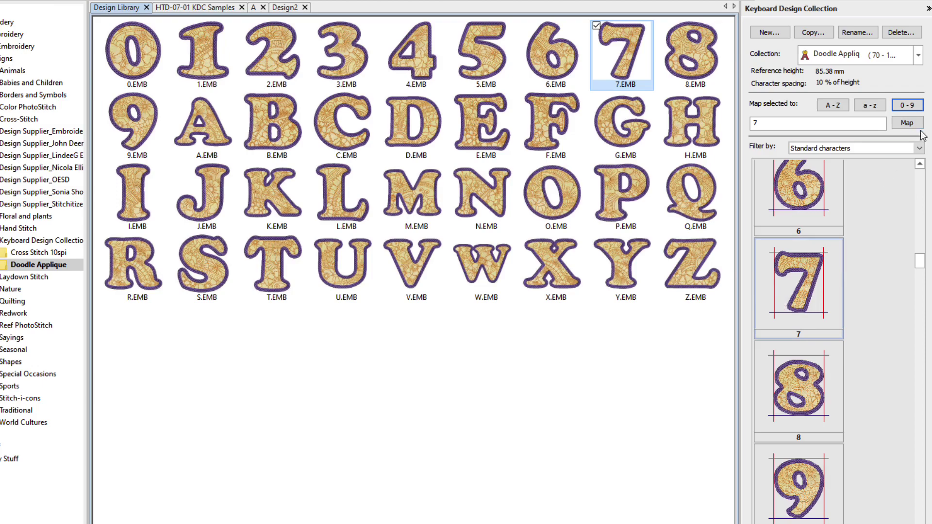
left_click(907, 123)
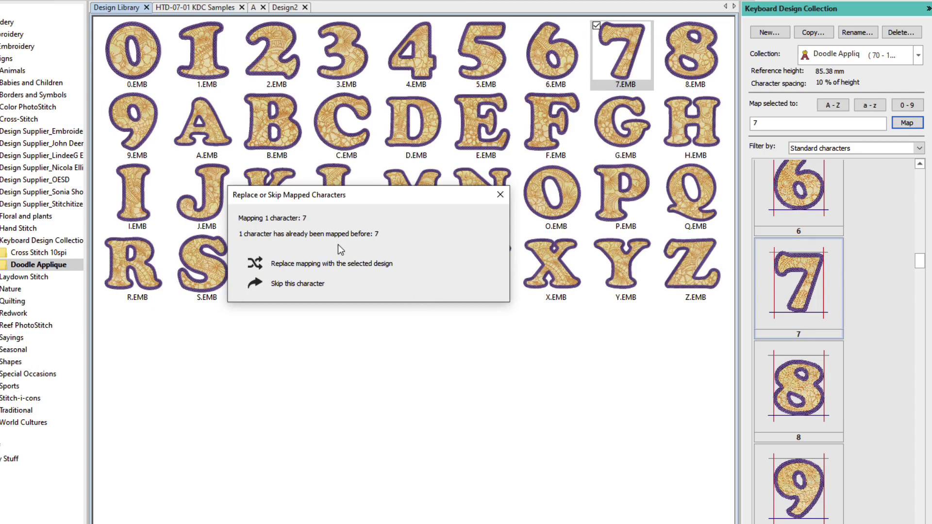
left_click(320, 284)
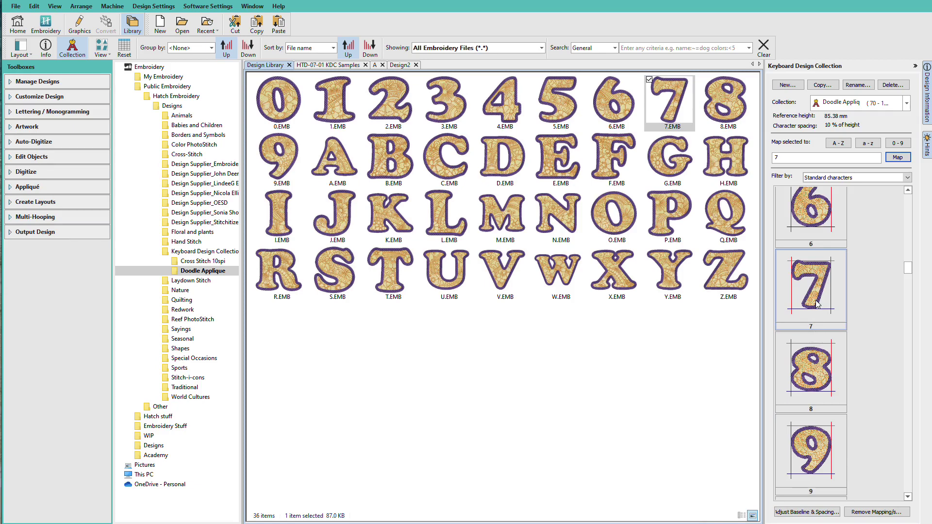
Map 7.EMB onto the semicolon character, then remove that mapping again
left_click_drag(909, 265, 908, 280)
left_click(815, 304)
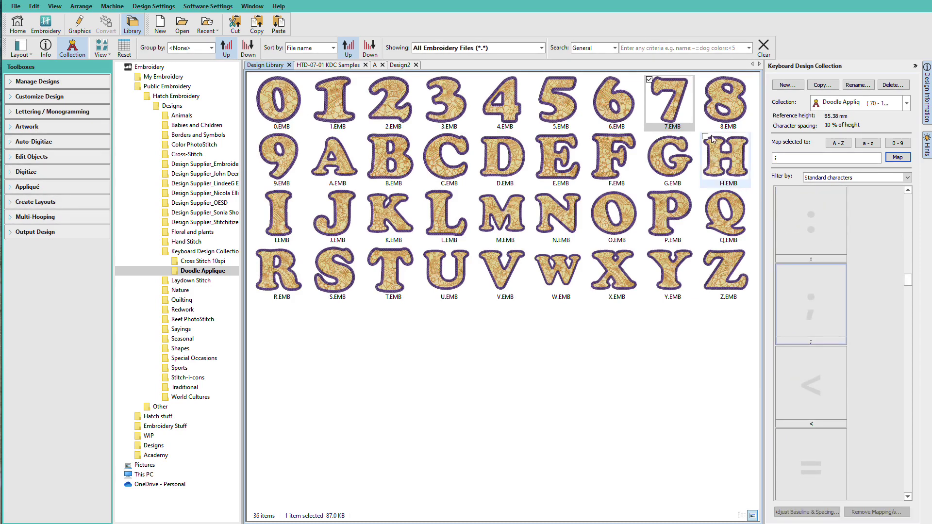
left_click(899, 159)
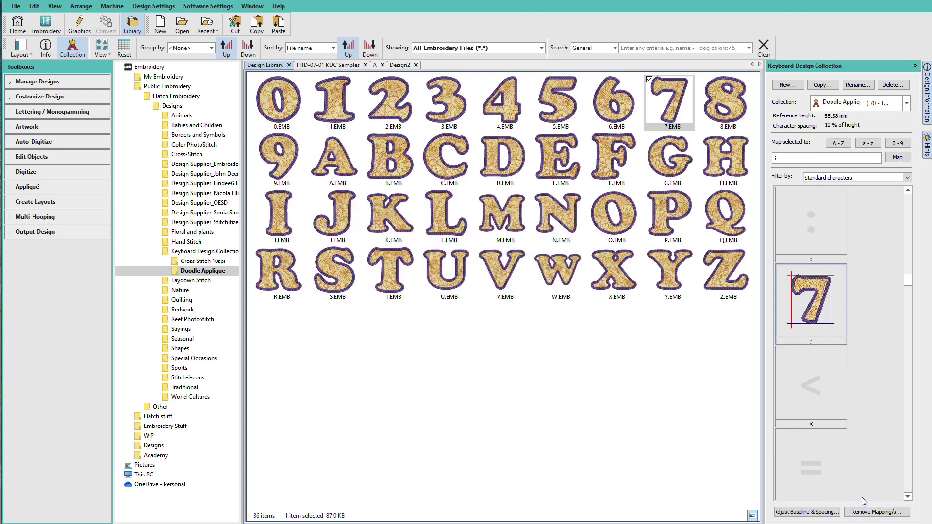
left_click(874, 513)
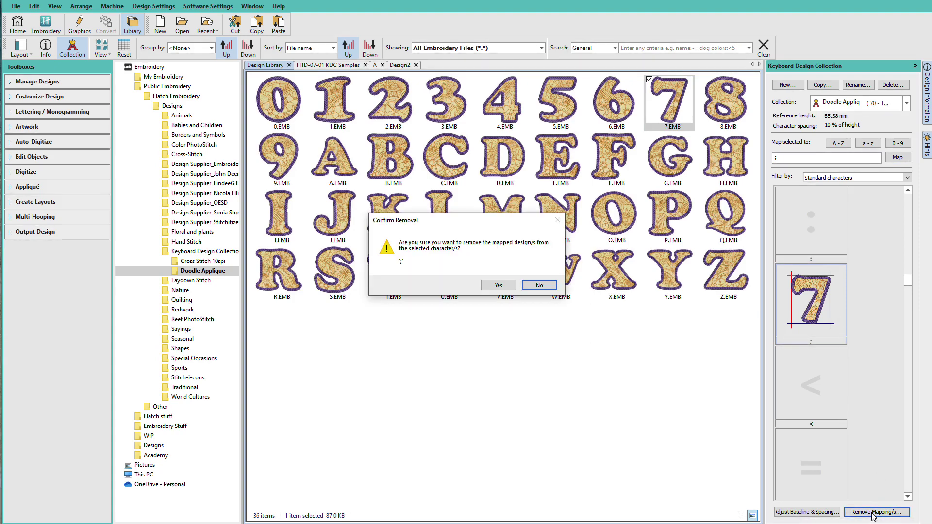
left_click(499, 285)
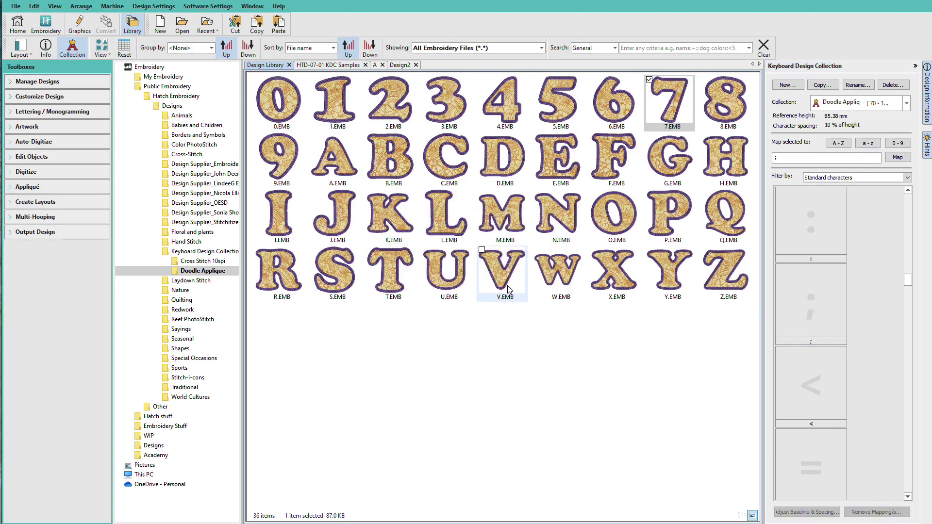
Filter the character list to uppercase letters and scroll through their mapped designs
left_click(855, 177)
left_click(845, 187)
scroll(911, 319, "down", 2)
left_click_drag(911, 318, 893, 380)
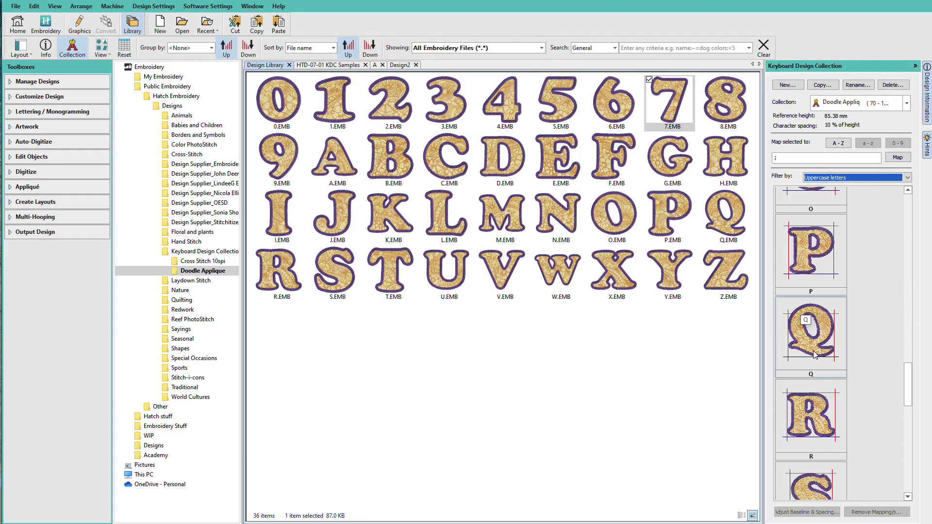